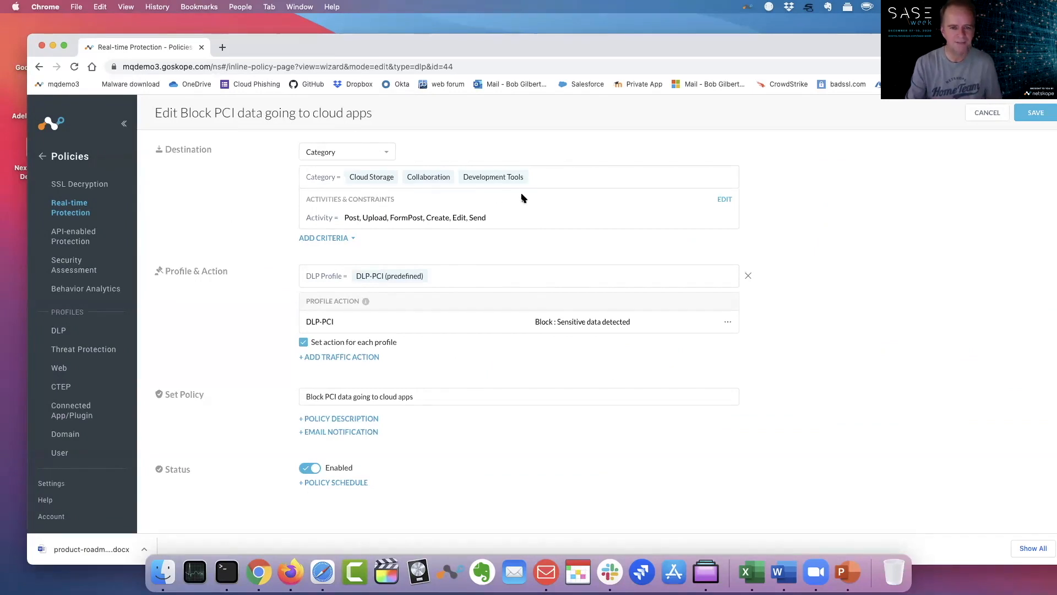
Review the policy's Activities & Constraints without changes, then minimize Chrome to the desktop.
mouse_move(505, 186)
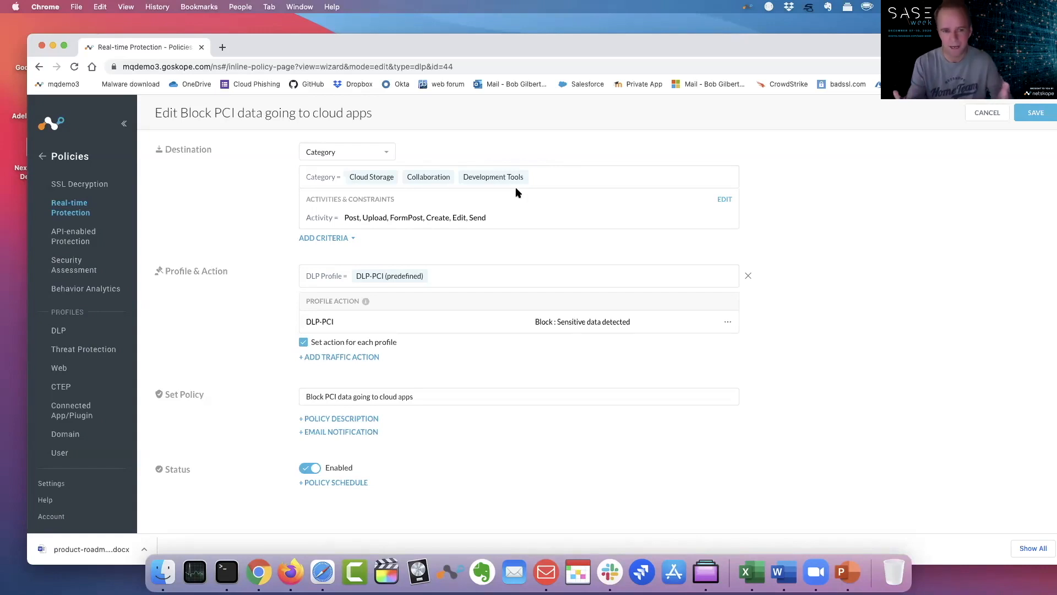
left_click(726, 199)
scroll(507, 240, "down", 2)
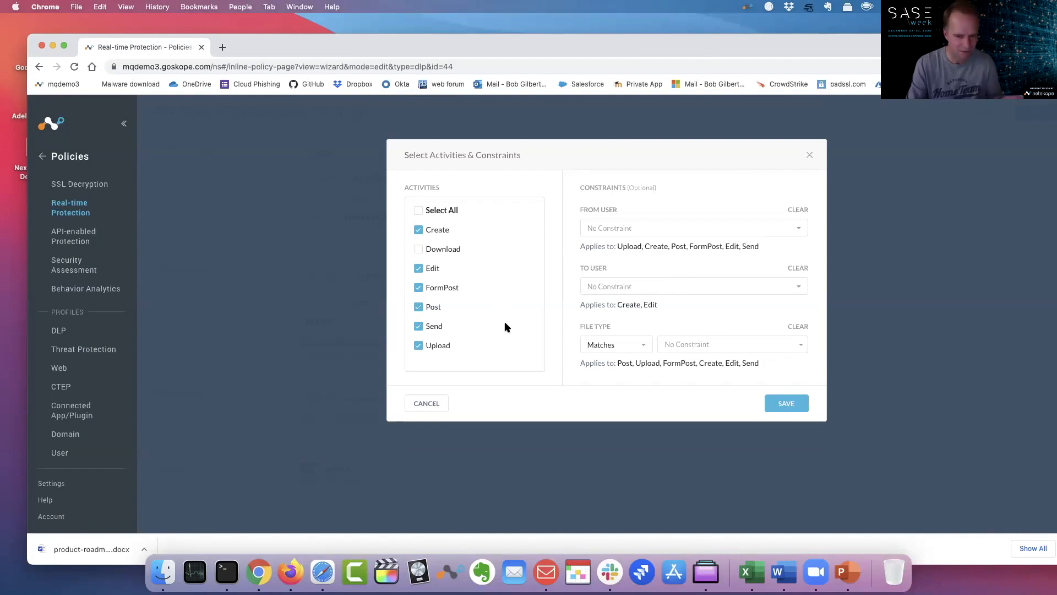
left_click(810, 154)
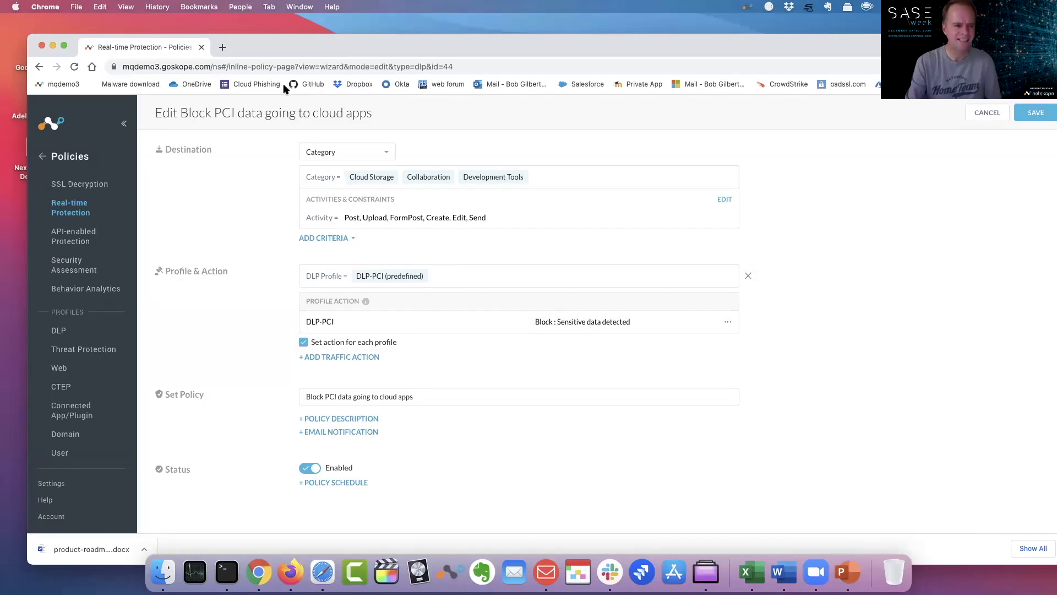
left_click(54, 46)
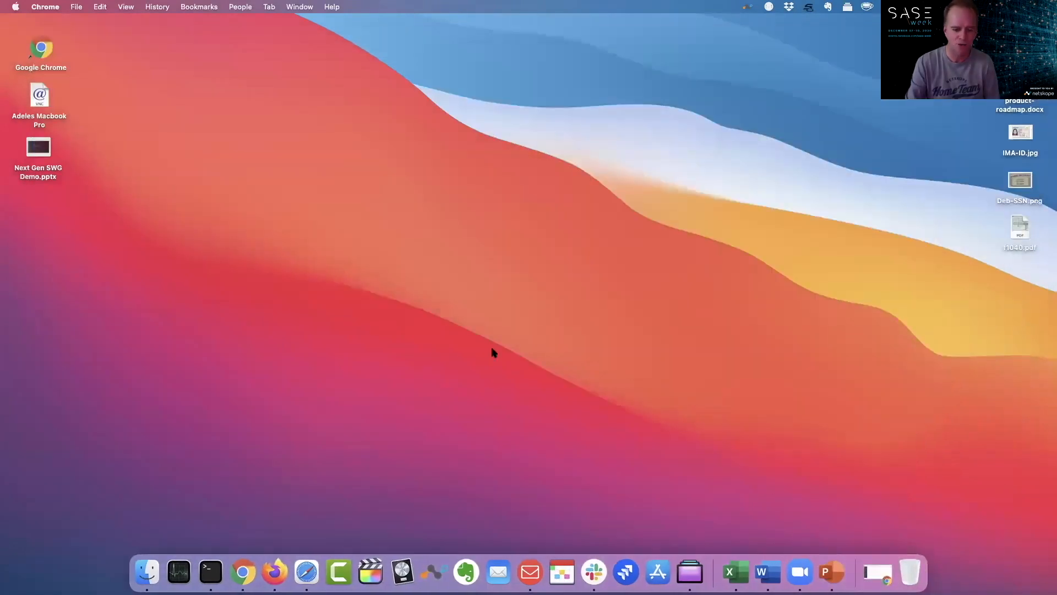
In Slack #general, draft a message naming a cardholder's AMEX card, then switch to Excel.
left_click(597, 564)
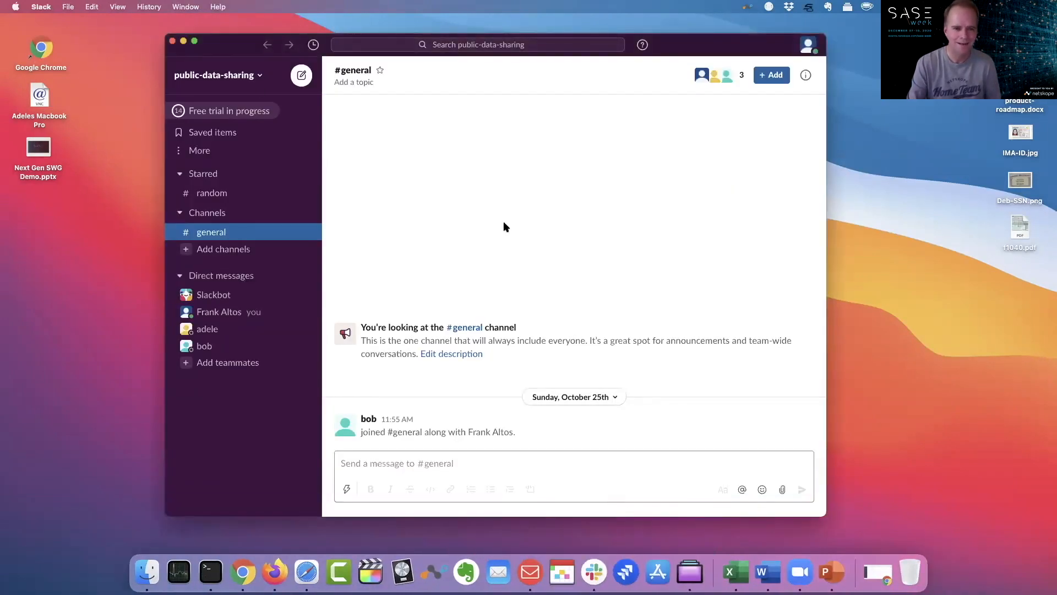
mouse_move(233, 42)
left_mouse_down()
mouse_move(221, 61)
mouse_move(244, 58)
left_mouse_up()
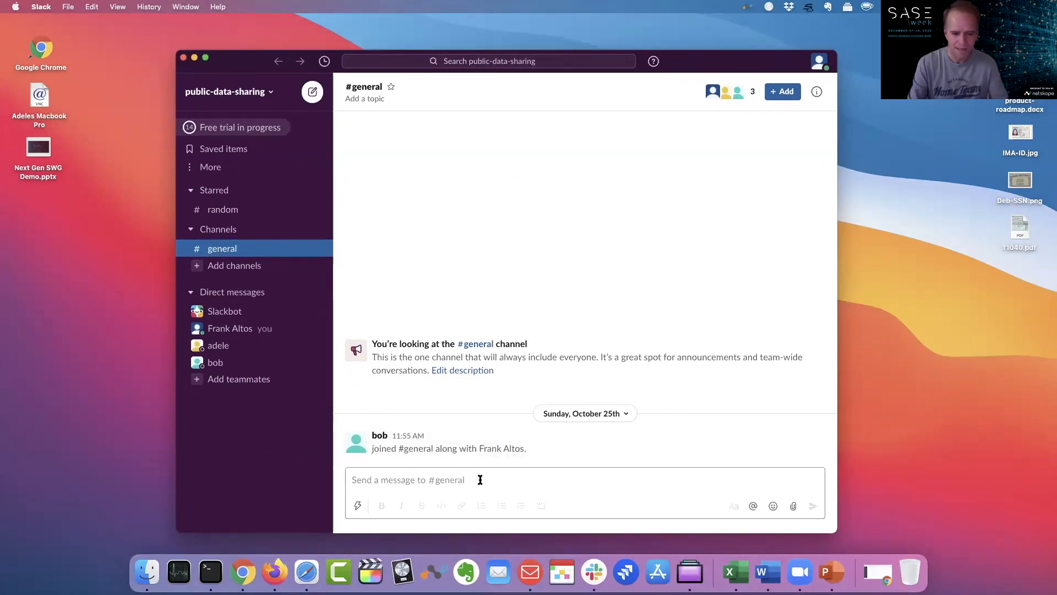
left_click(480, 479)
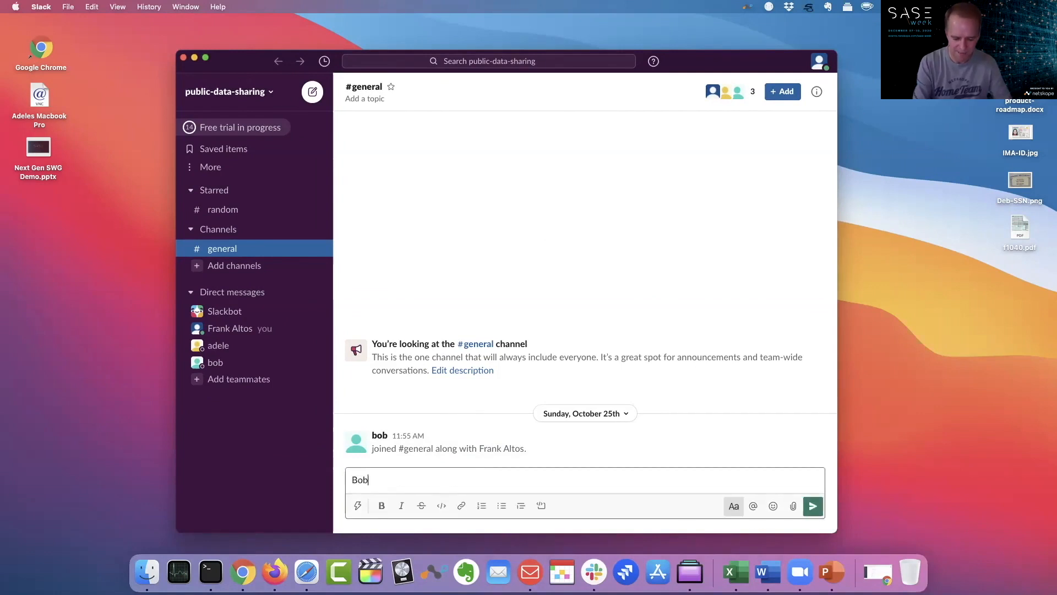
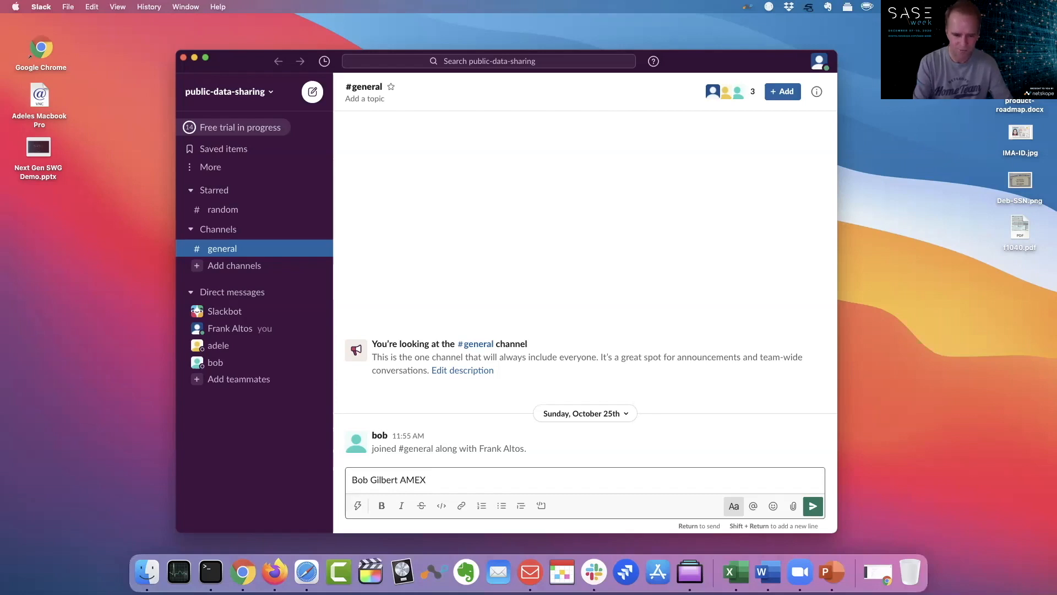
type(" is")
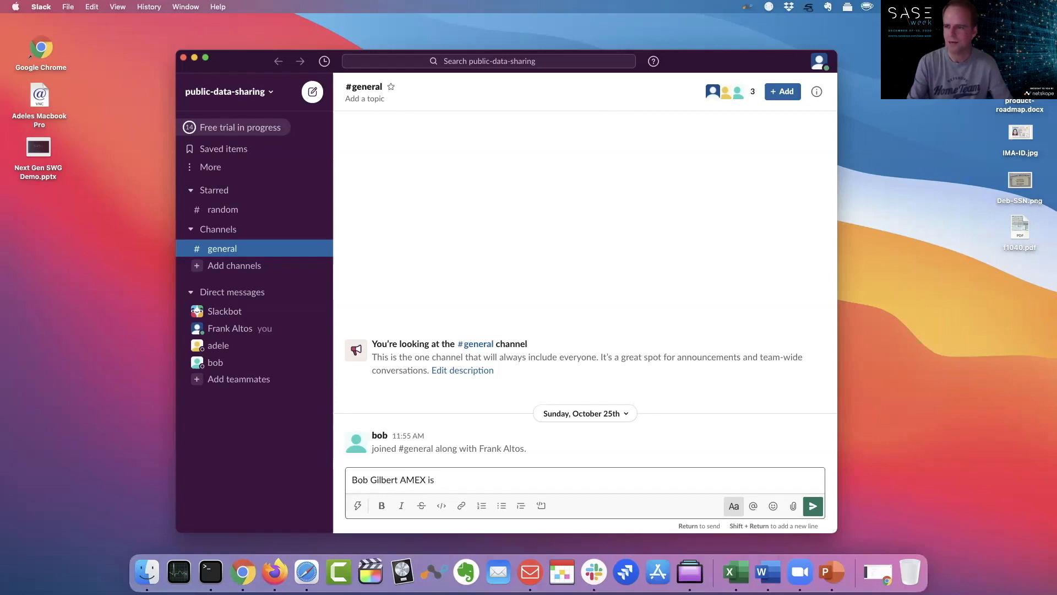
key("super+Tab")
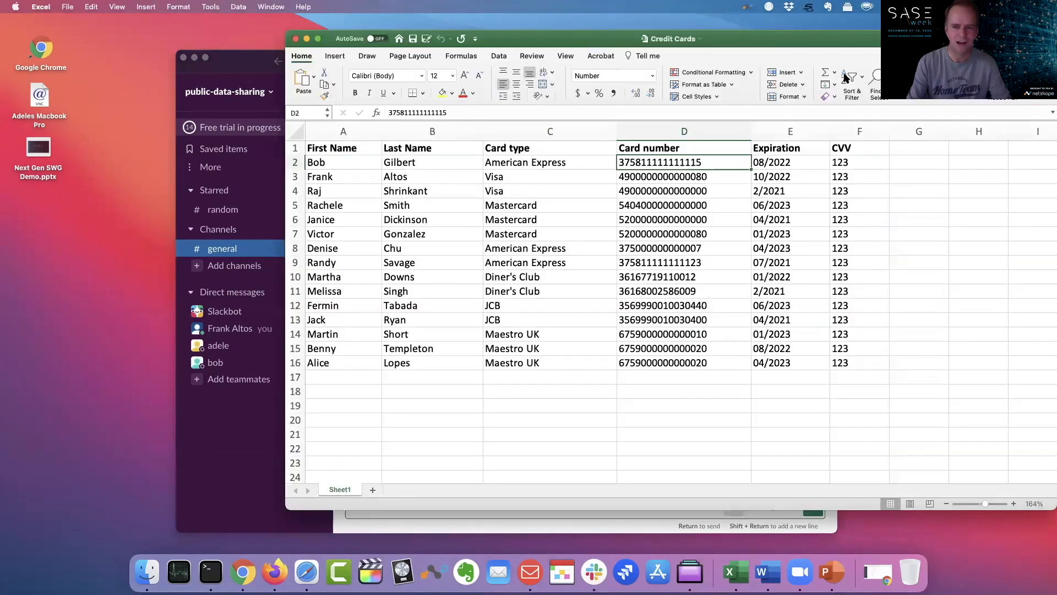
Copy the AMEX number from cell D2, close Excel unsaved, and paste it into the Slack draft.
left_click_drag(700, 39, 634, 100)
double_click(627, 224)
left_click_drag(631, 223, 534, 220)
key("super+c")
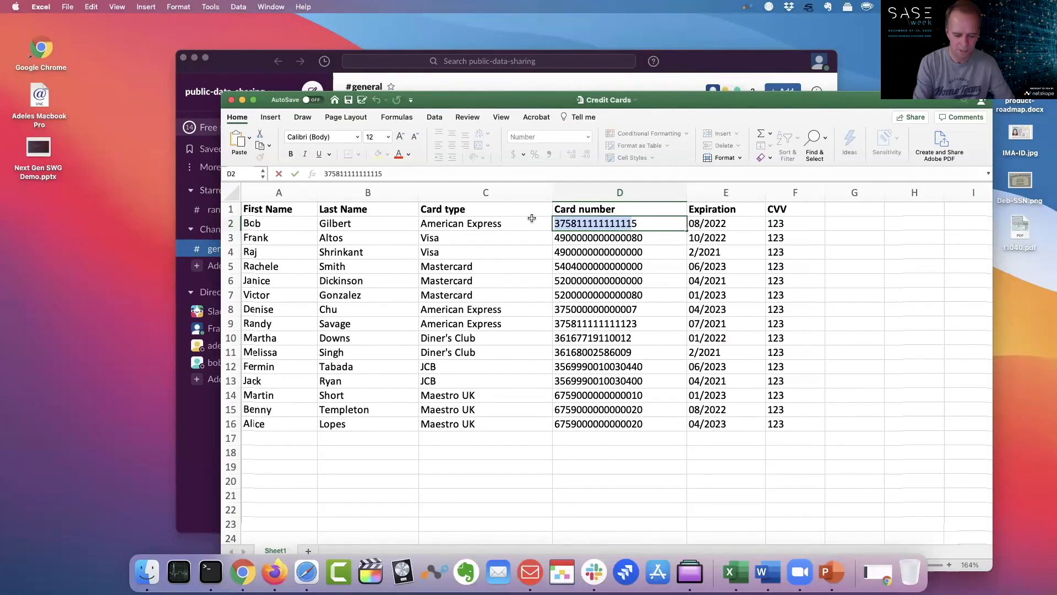
left_click(231, 100)
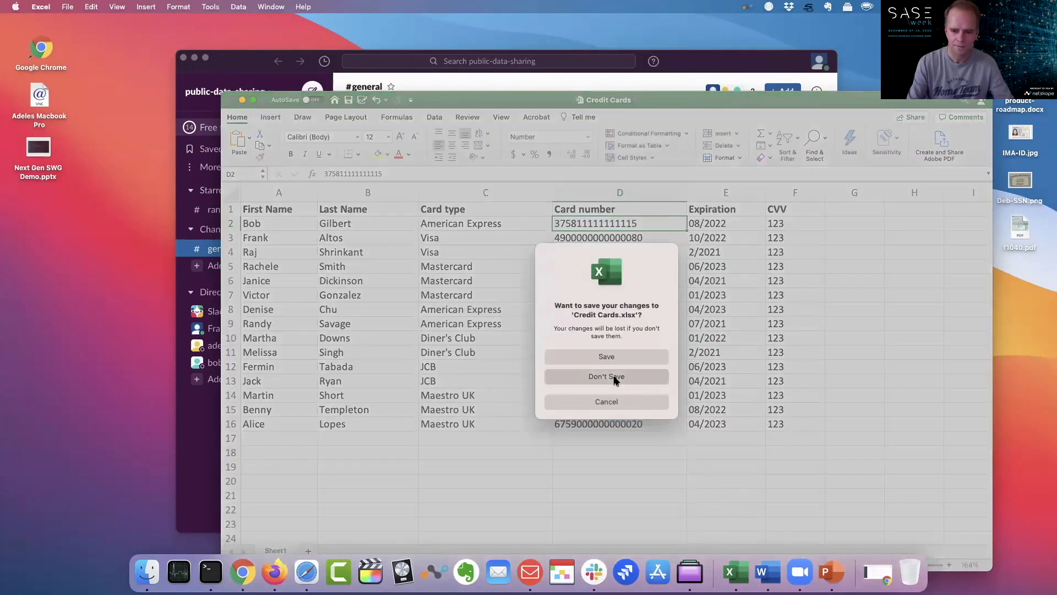
left_click(612, 376)
key("super+v")
type("5")
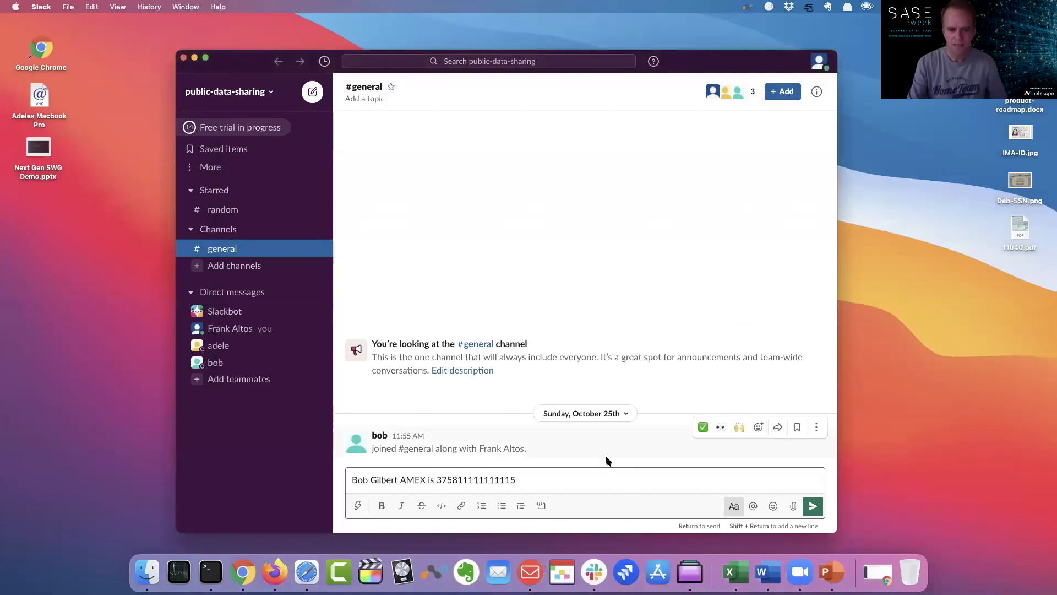
Send the AMEX message, dismiss the Bob's Bank block alert, and quit Slack.
left_click(812, 508)
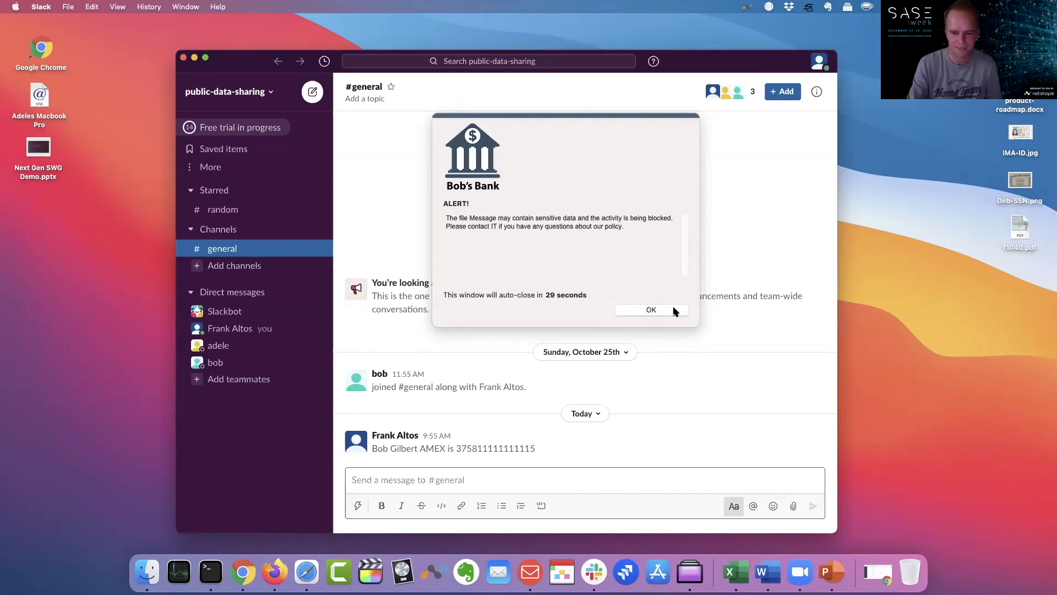
left_click(651, 310)
left_click(47, 7)
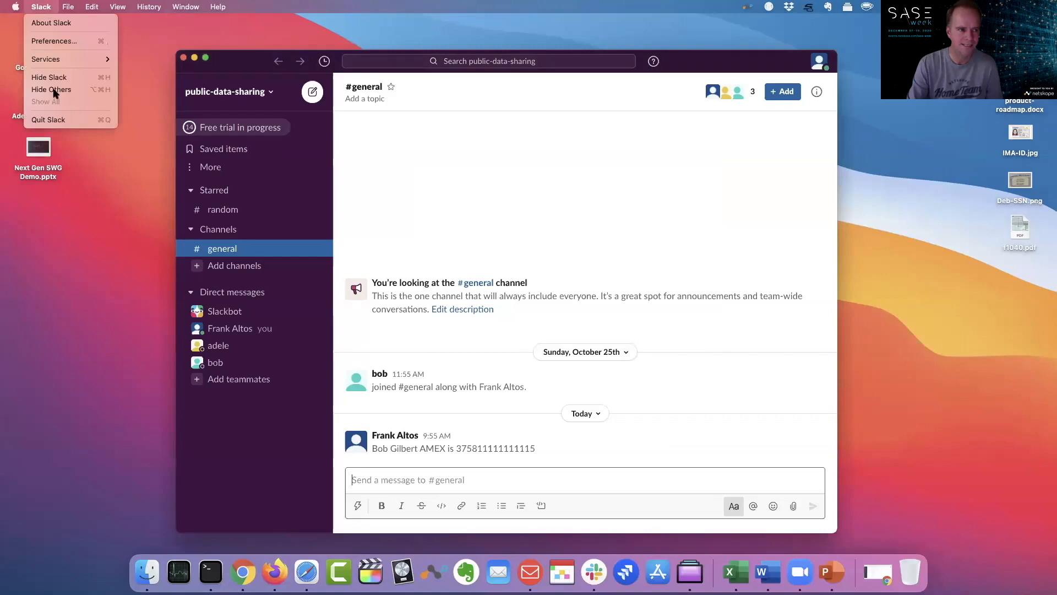
left_click(50, 120)
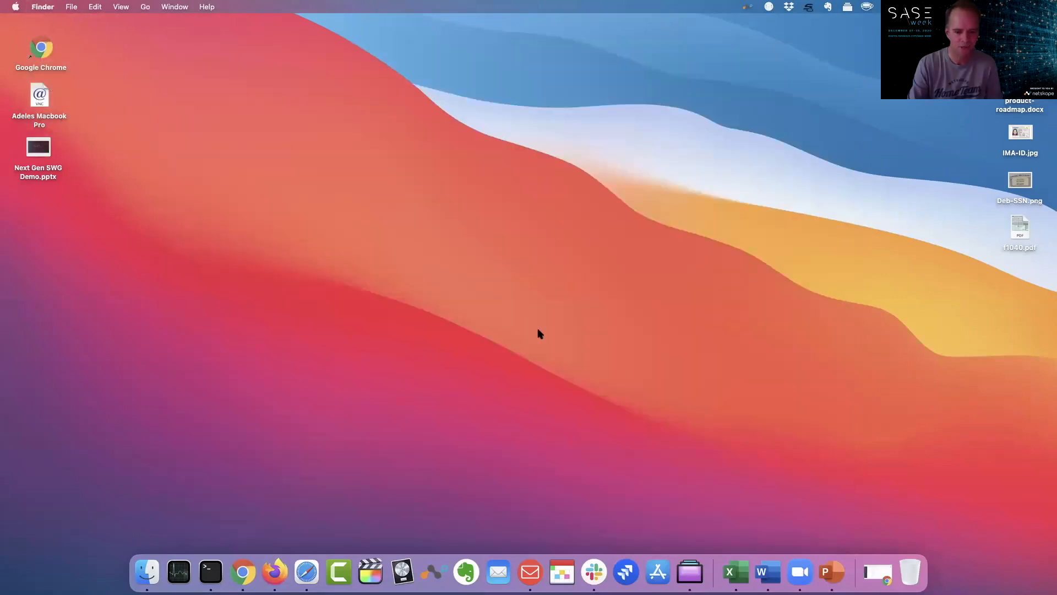
Return to Chrome and start a new gist on GitHub.
left_click(245, 564)
left_click(308, 84)
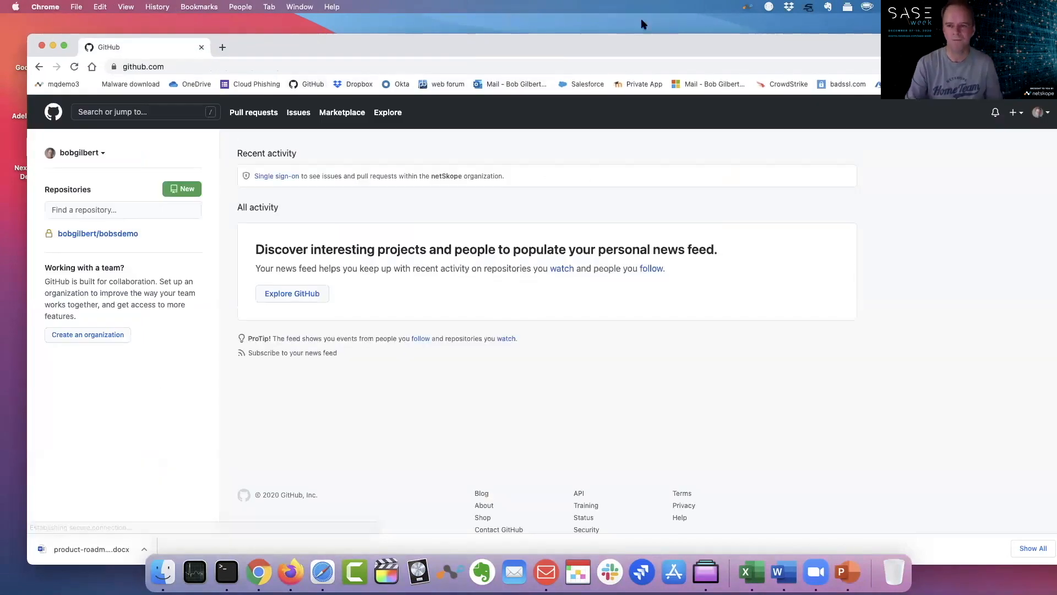
left_click(1014, 114)
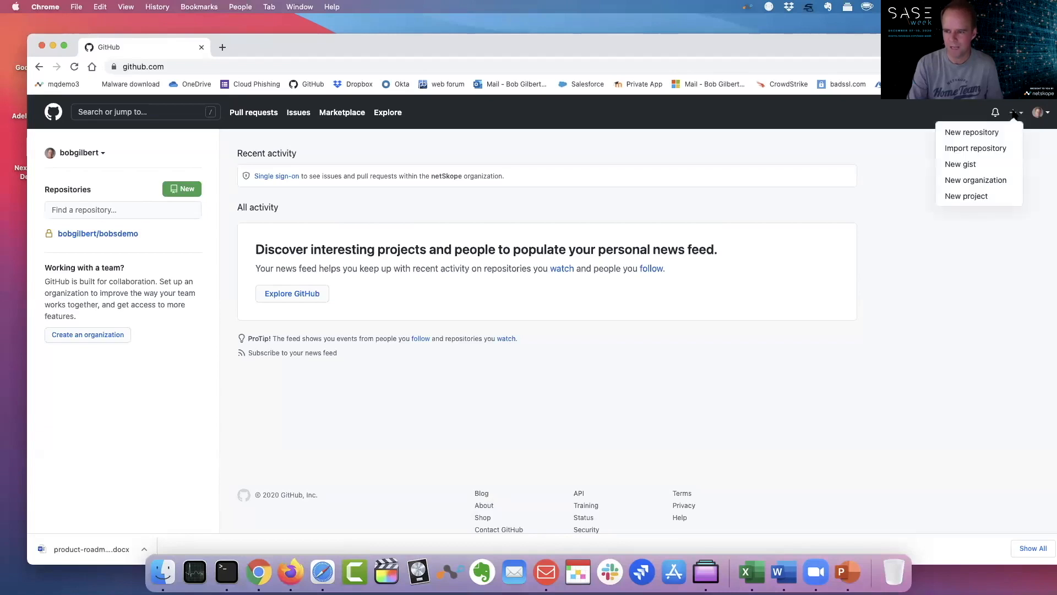
left_click(971, 161)
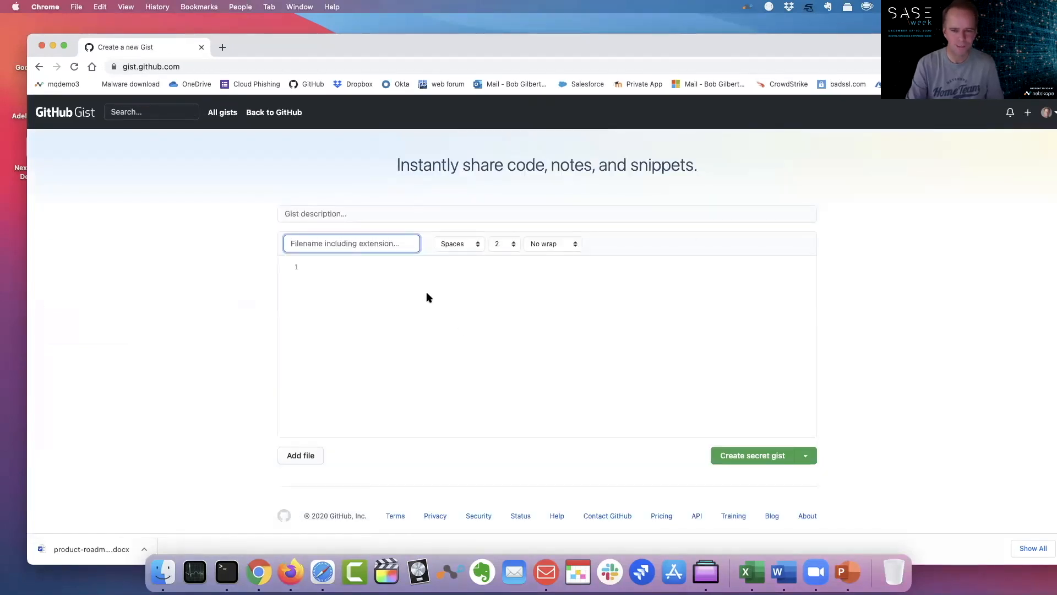
Write a gist line with the cardholder's name and AMEX card number, and copy that line.
left_click(364, 264)
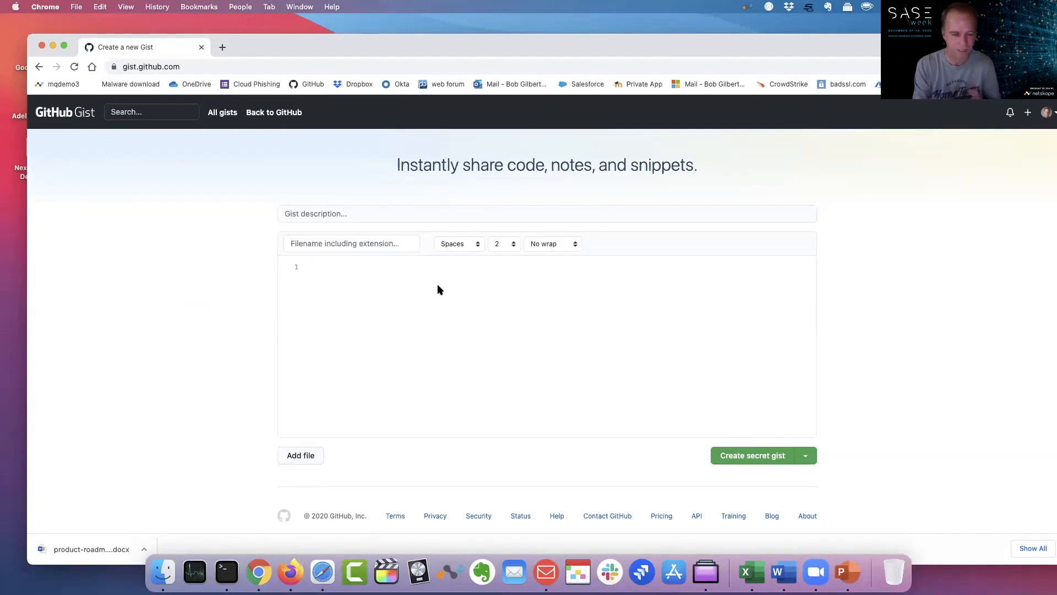
key("super+v")
key("BackSpace")
key("BackSpace")
key("BackSpace")
key("BackSpace")
key("BackSpace")
key("BackSpace")
key("BackSpace")
key("BackSpace")
key("BackSpace")
key("BackSpace")
key("BackSpace")
key("BackSpace")
key("BackSpace")
key("BackSpace")
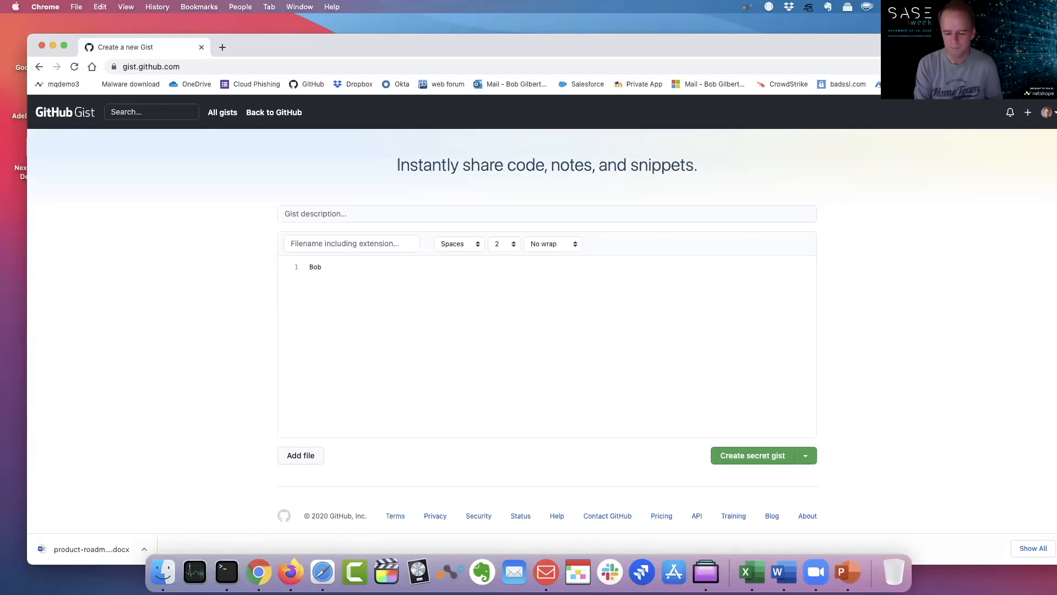
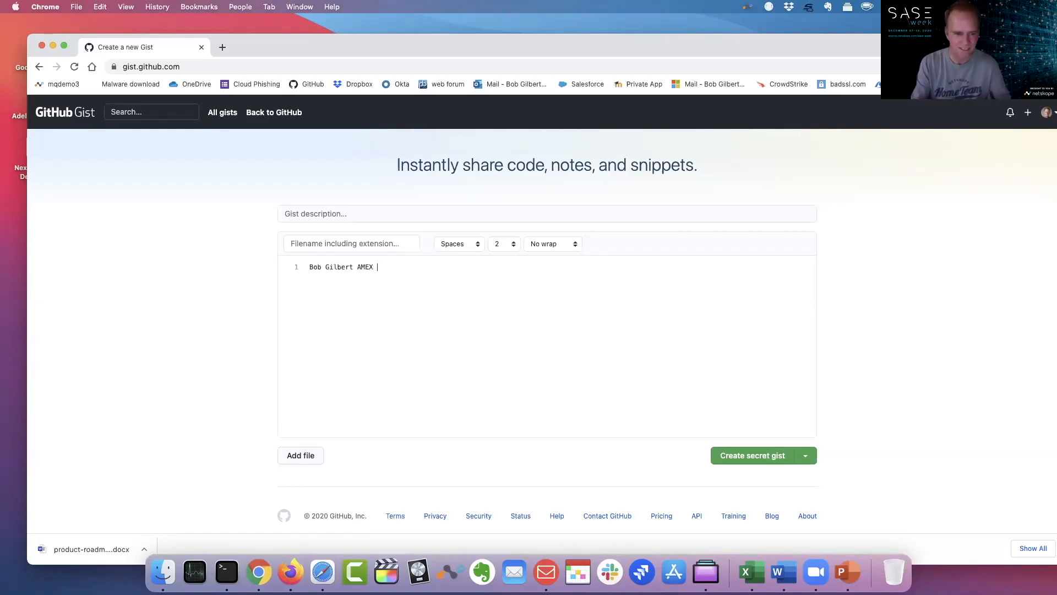
type(" is")
key("super+v")
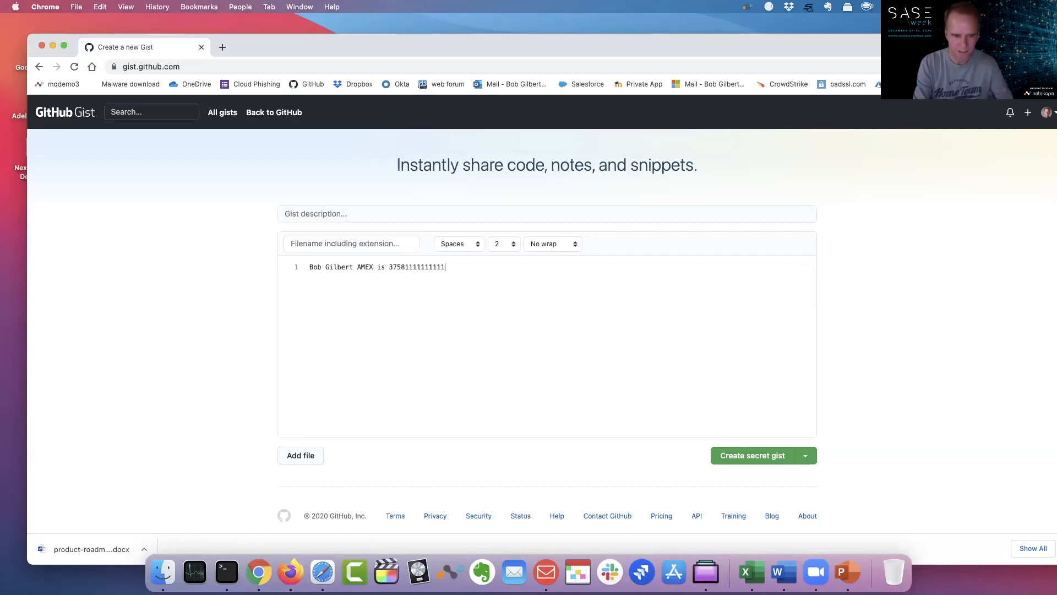
left_click_drag(447, 266, 285, 266)
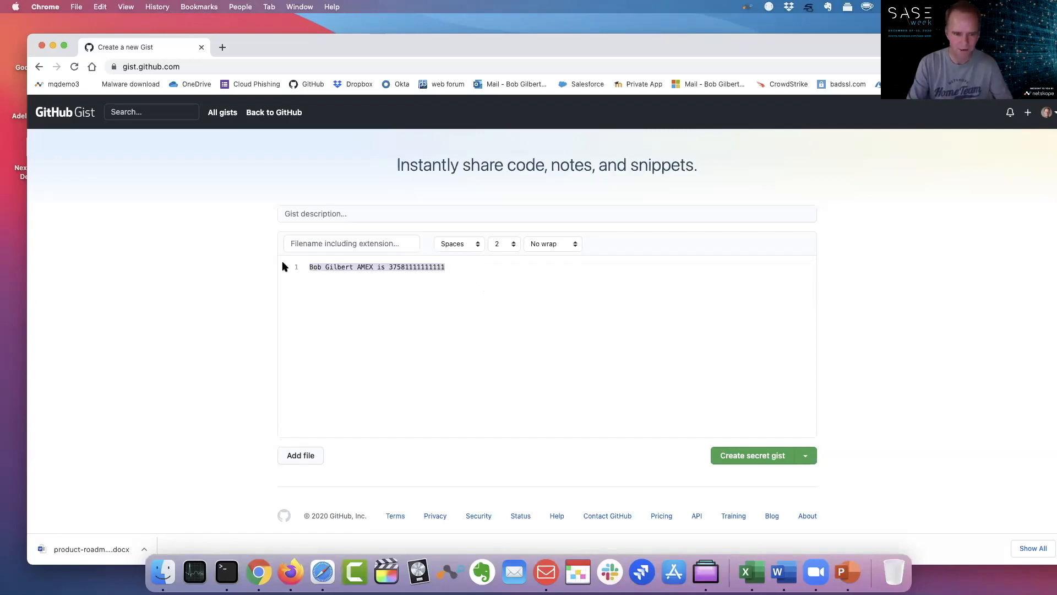
right_click(342, 268)
left_click(375, 353)
left_click(529, 278)
Finish the card number with 5 and submit it as a public gist.
type("5")
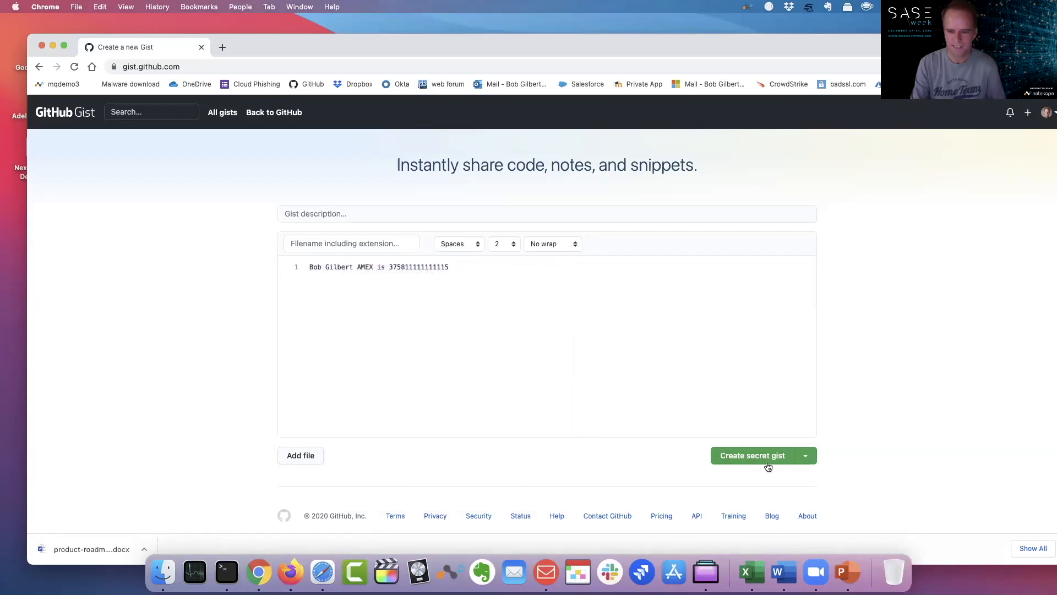
left_click(804, 457)
left_click(731, 516)
left_click(744, 457)
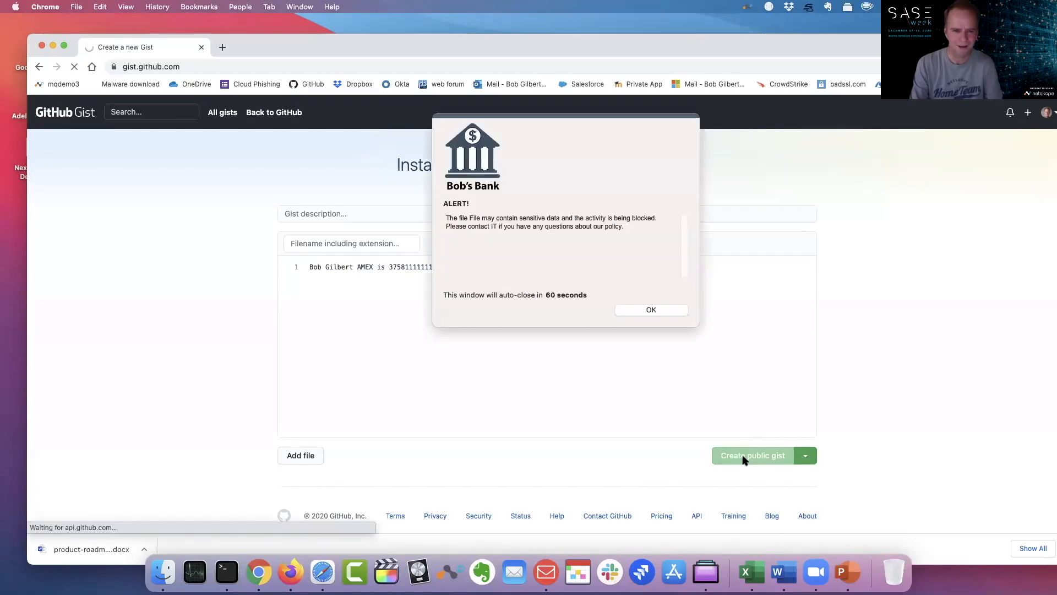
Dismiss the Bob's Bank blocked-activity alert and go to OneDrive.
left_click_drag(571, 117, 524, 152)
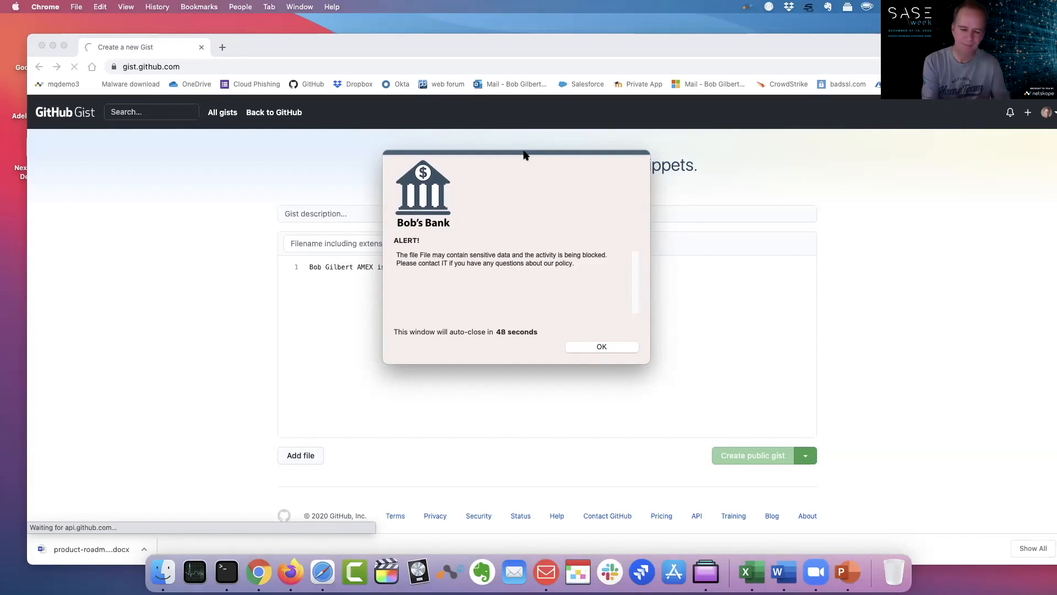
left_click(611, 345)
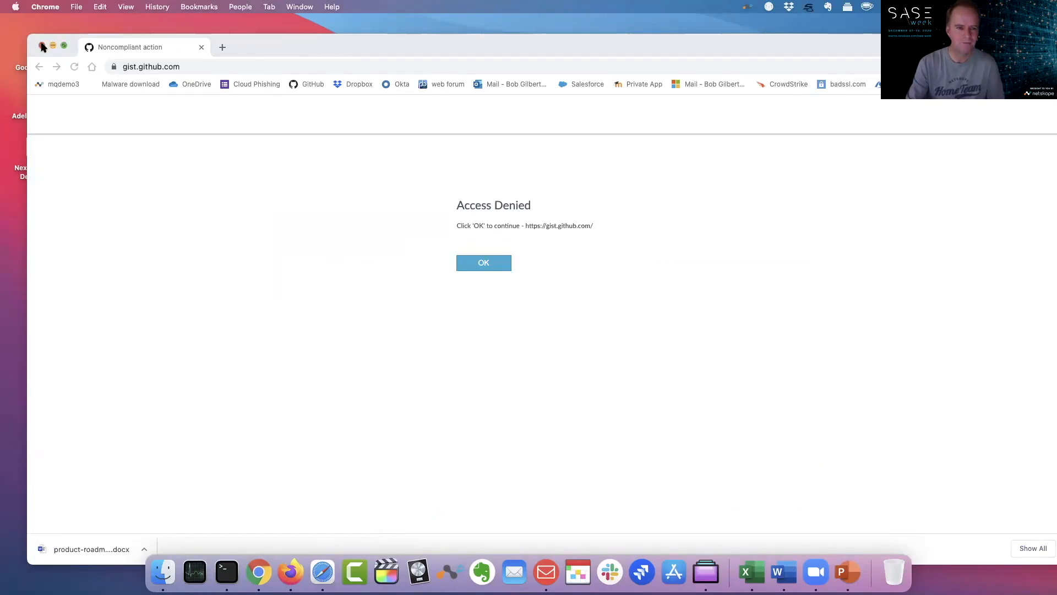
left_click(208, 83)
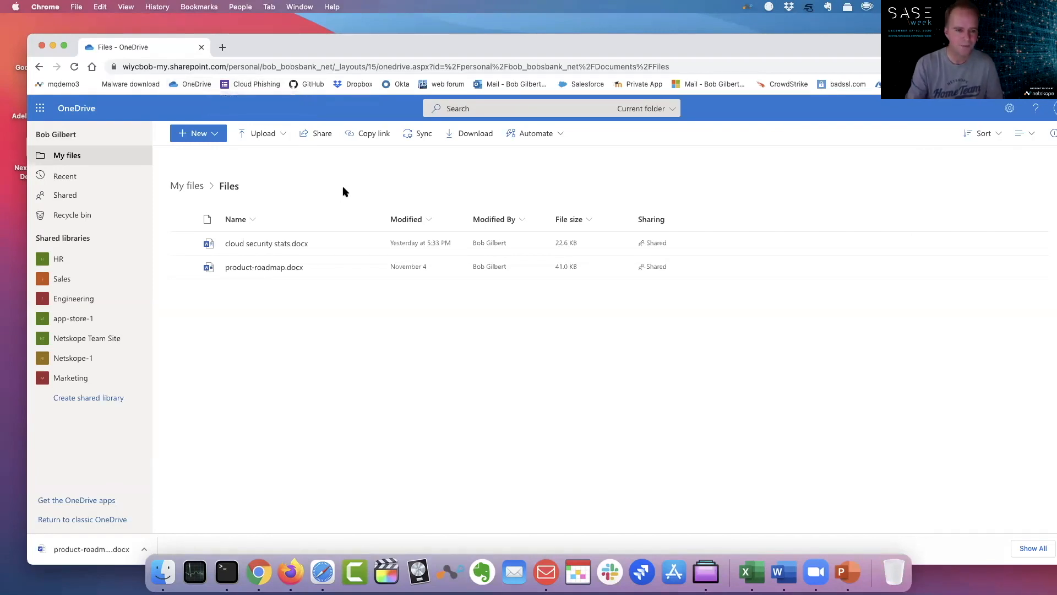
Open cloud security stats.docx from the OneDrive Files list.
left_click(270, 244)
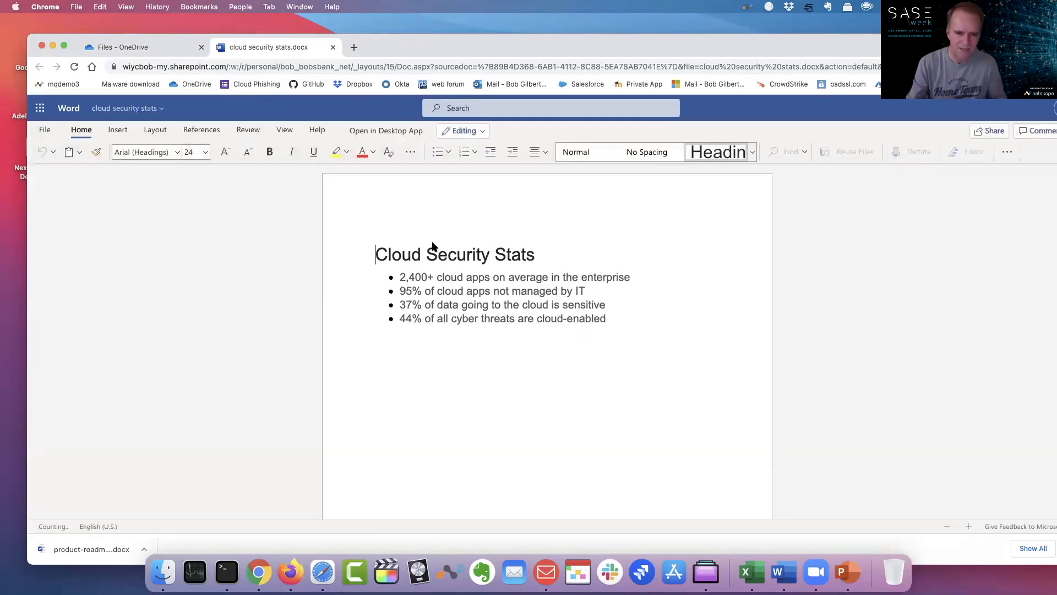
Paste the cardholder's AMEX line as a plain paragraph below the last bullet.
left_click(610, 317)
key("Return")
key("Return")
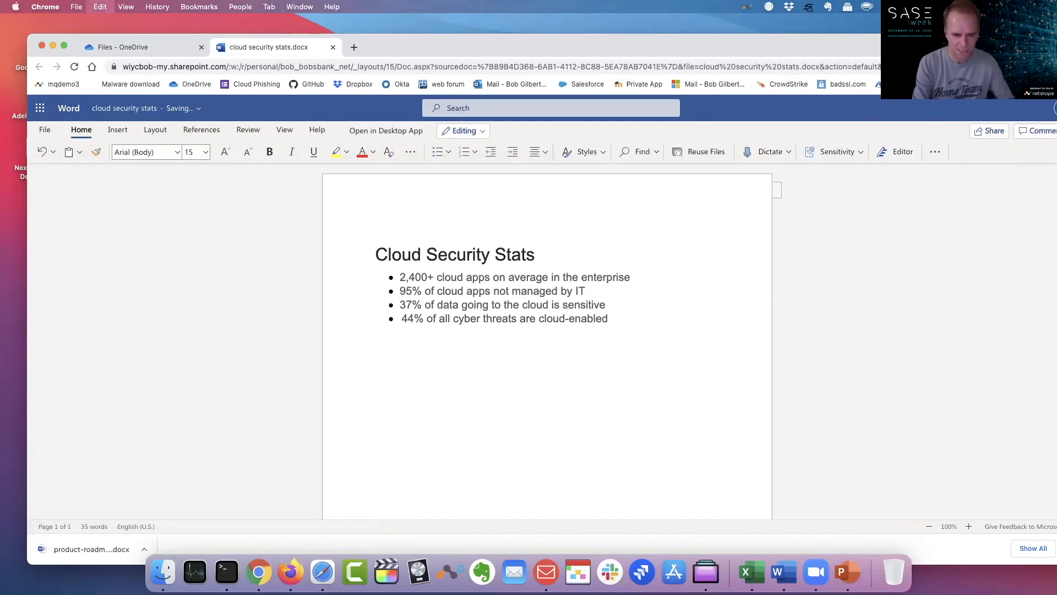
key("super+v")
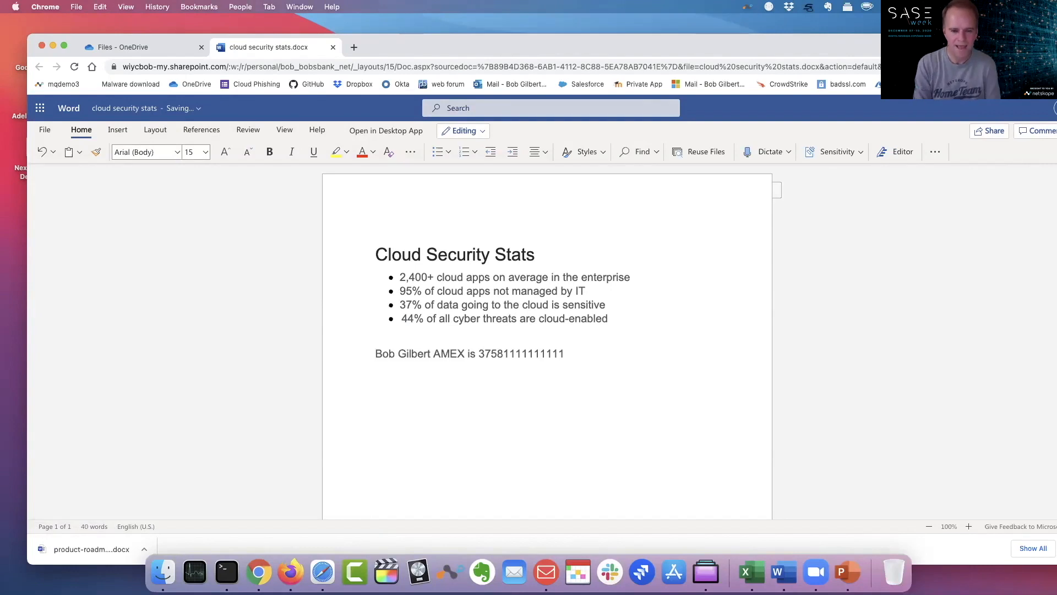